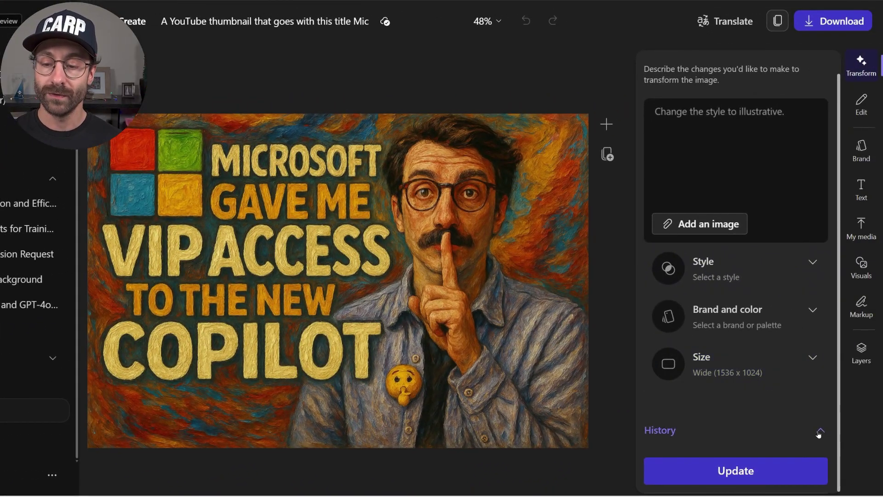
{"action": "scroll", "coordinate": [820, 433], "scroll_direction": "up", "scroll_amount": 1}
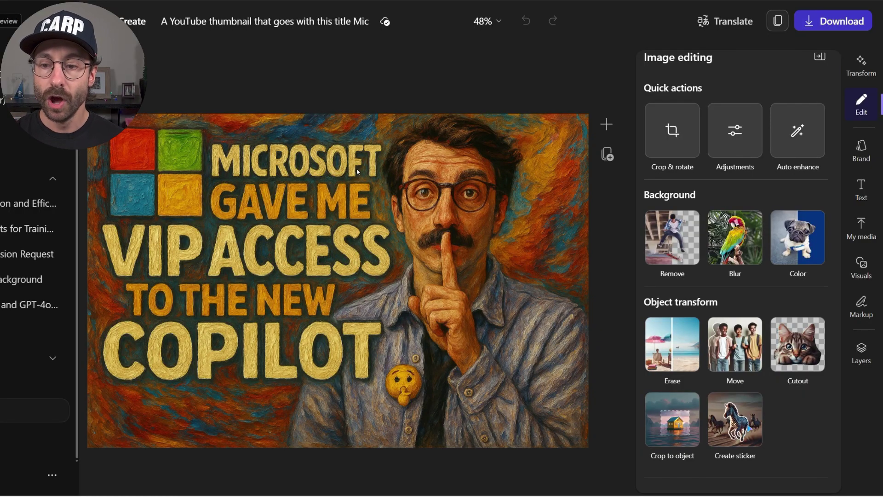
{"action": "left_click", "coordinate": [672, 237]}
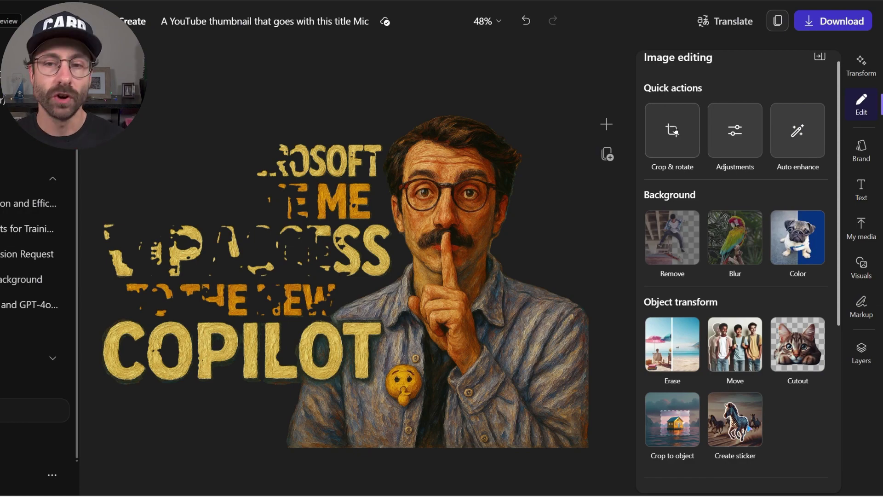
{"action": "left_click", "coordinate": [527, 23]}
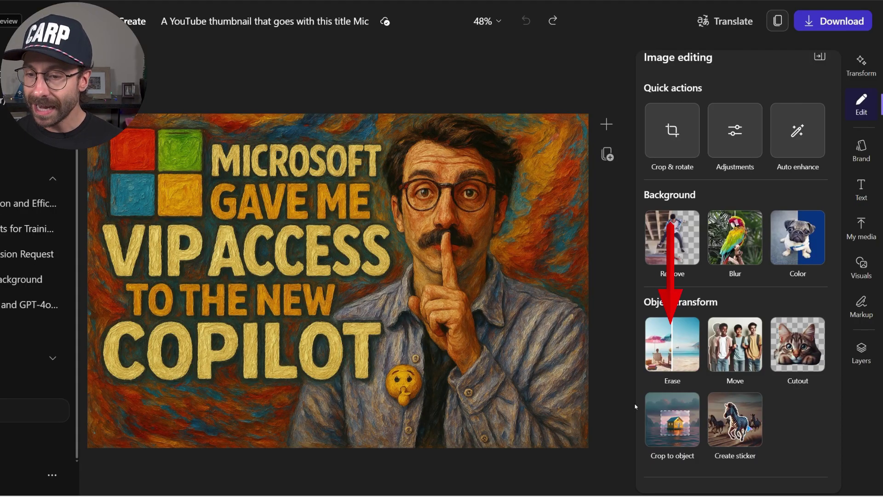
Erase the four coloured tiles of the Microsoft logo with the Erase tool.
{"action": "left_click", "coordinate": [683, 354]}
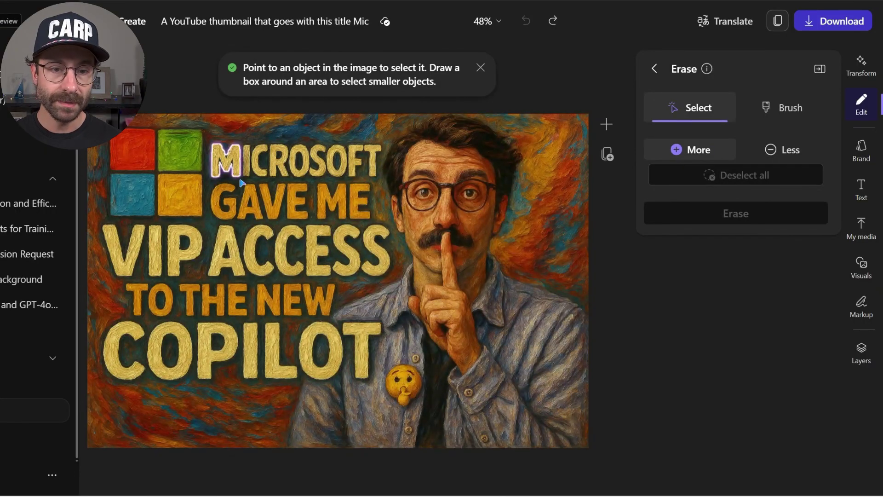
{"action": "left_click", "coordinate": [155, 165]}
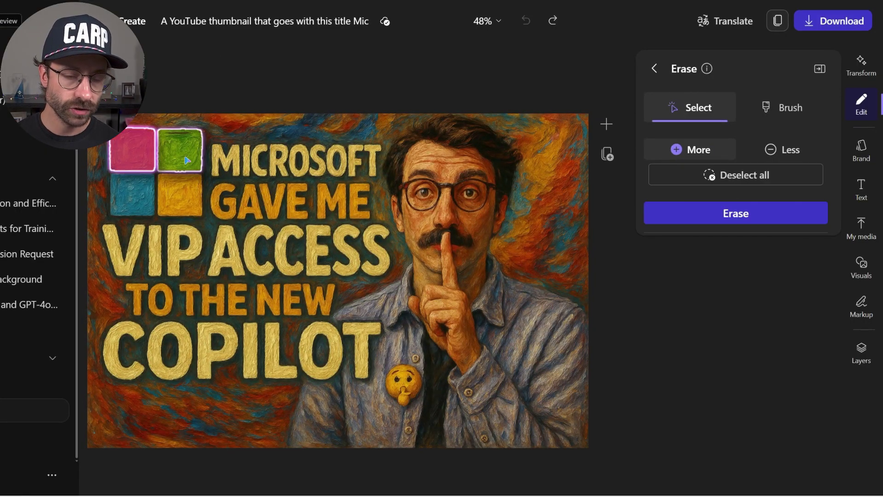
{"action": "left_click", "coordinate": [187, 159]}
{"action": "left_click", "coordinate": [180, 196]}
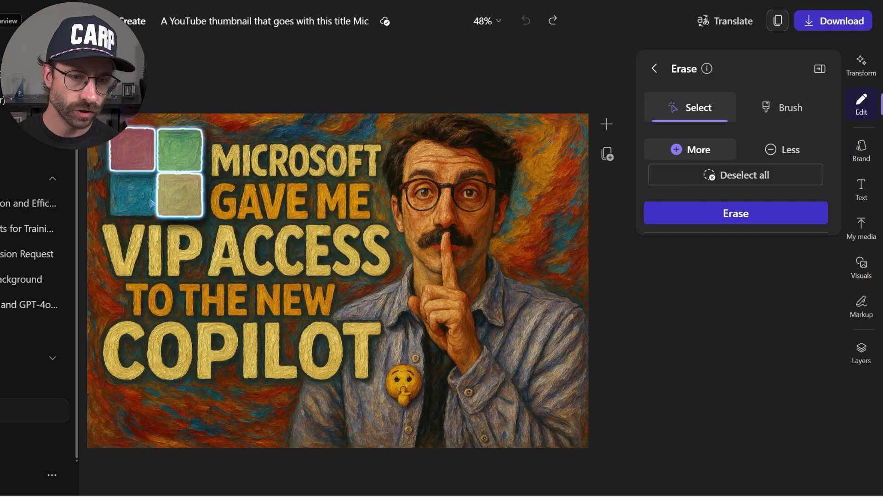
{"action": "left_click", "coordinate": [132, 201]}
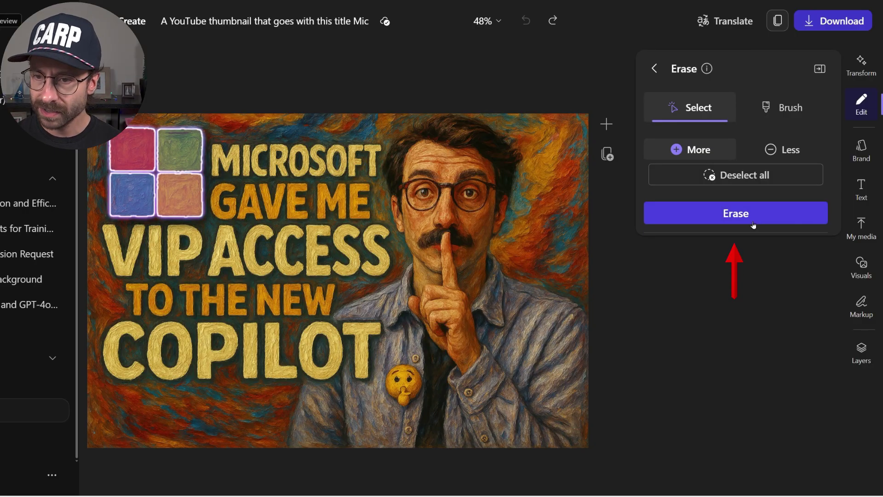
{"action": "left_click", "coordinate": [738, 219]}
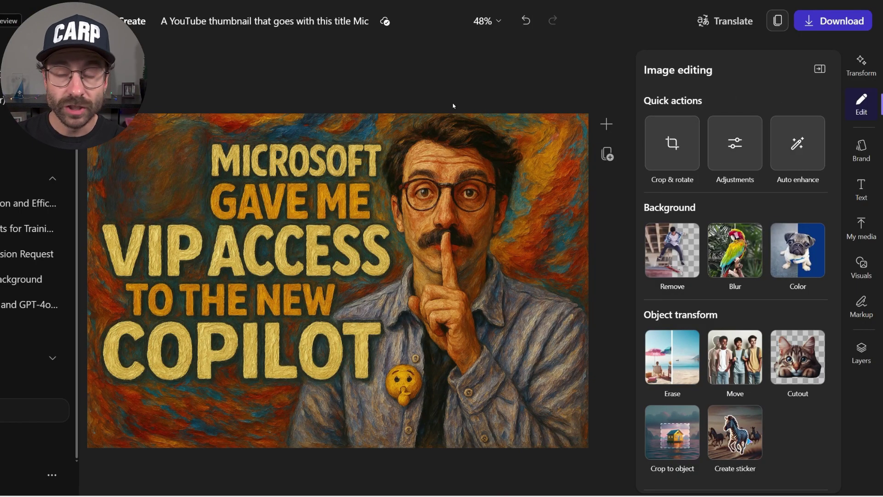
Upload the Copilot logo from the computer and resize it into the old logo spot.
{"action": "left_click", "coordinate": [861, 228]}
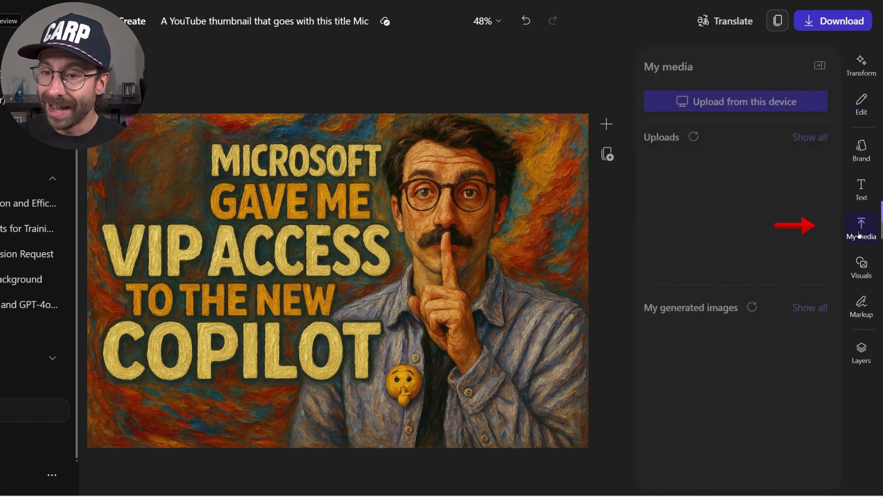
{"action": "left_click", "coordinate": [713, 105]}
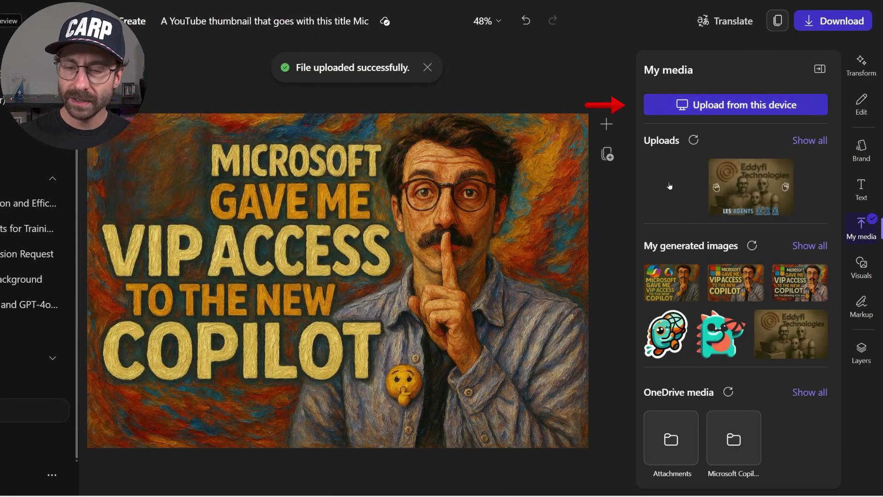
{"action": "left_click", "coordinate": [671, 187]}
{"action": "left_click_drag", "start_coordinate": [245, 414], "coordinate": [314, 334]}
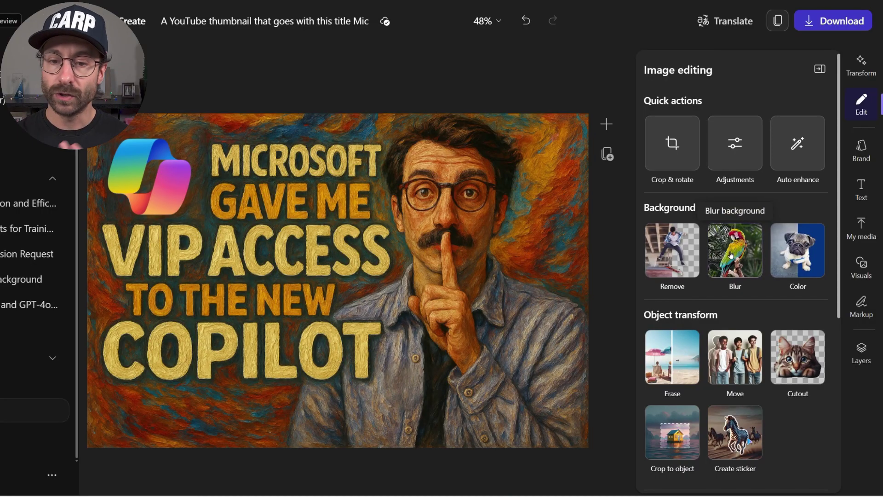
{"action": "left_click", "coordinate": [734, 432]}
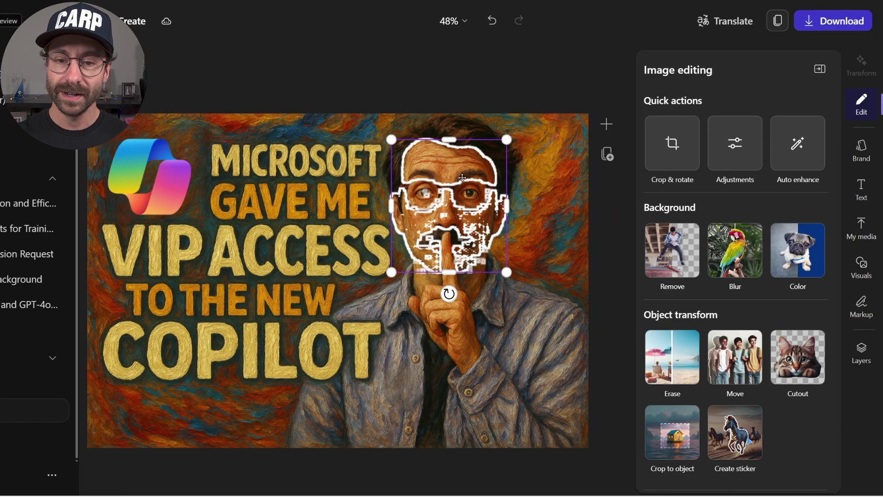
{"action": "left_click_drag", "start_coordinate": [463, 170], "coordinate": [217, 338]}
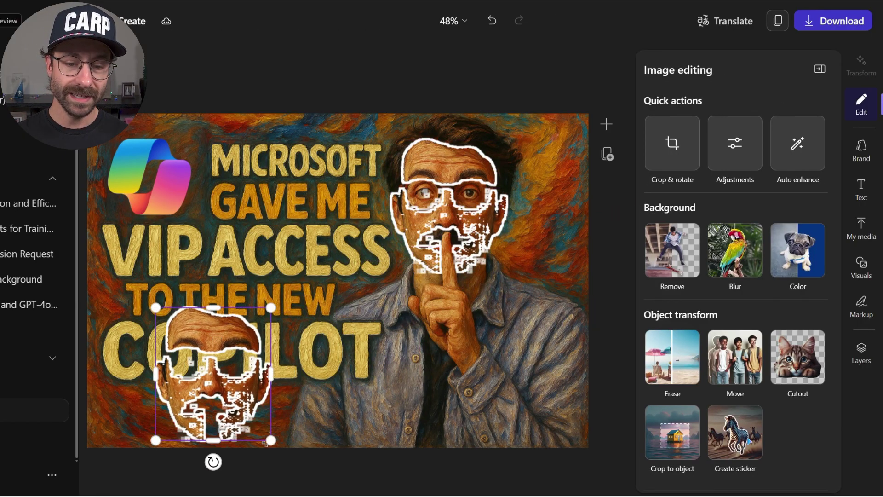
{"action": "key", "text": "ctrl+d"}
{"action": "left_click_drag", "start_coordinate": [207, 387], "coordinate": [517, 283]}
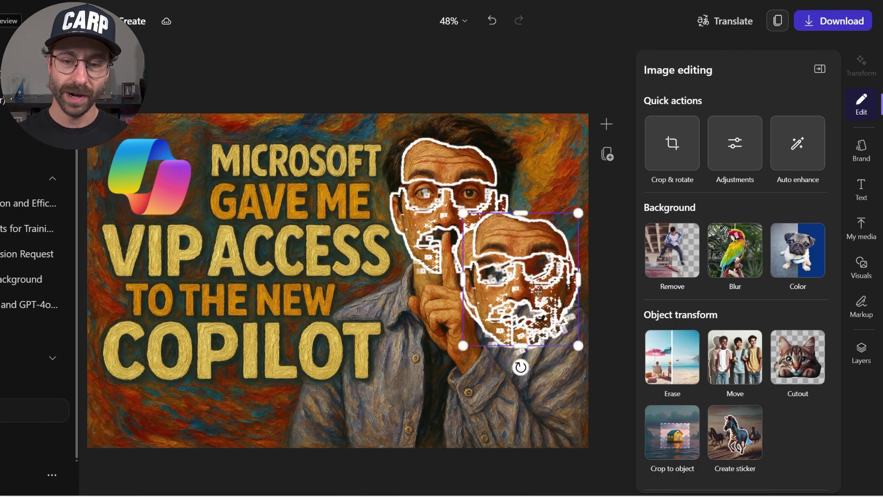
{"action": "left_click", "coordinate": [207, 359]}
{"action": "left_click_drag", "start_coordinate": [211, 443], "coordinate": [245, 436]}
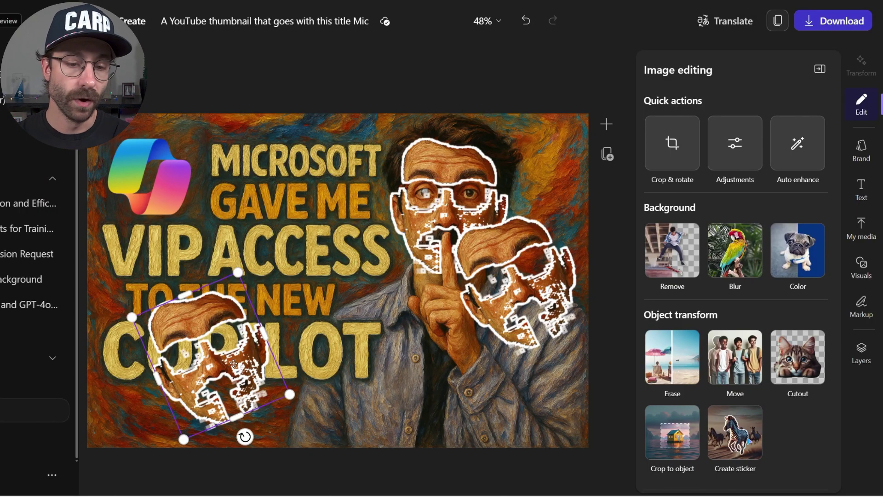
{"action": "key", "text": "Delete"}
{"action": "left_click", "coordinate": [525, 290]}
{"action": "key", "text": "Delete"}
{"action": "left_click", "coordinate": [448, 207]}
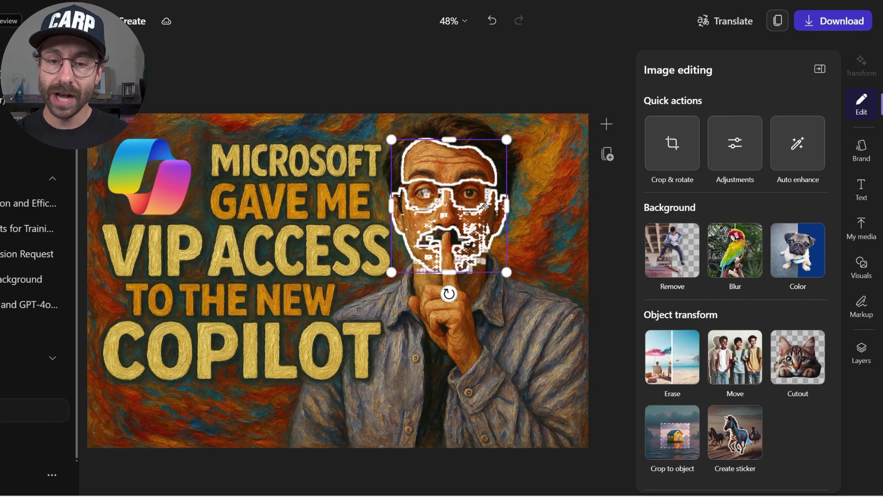
{"action": "key", "text": "Delete"}
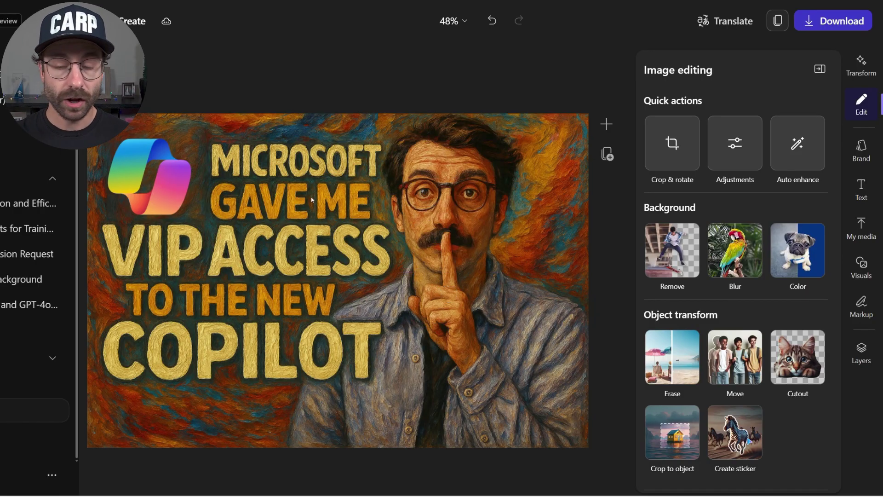
Add a heading text box and move it below the COPILOT headline.
{"action": "left_click", "coordinate": [861, 188]}
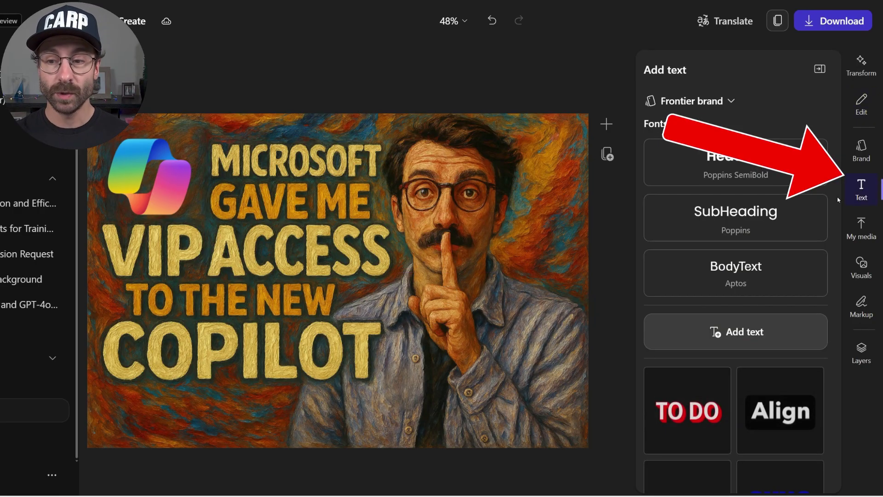
{"action": "left_click", "coordinate": [735, 162]}
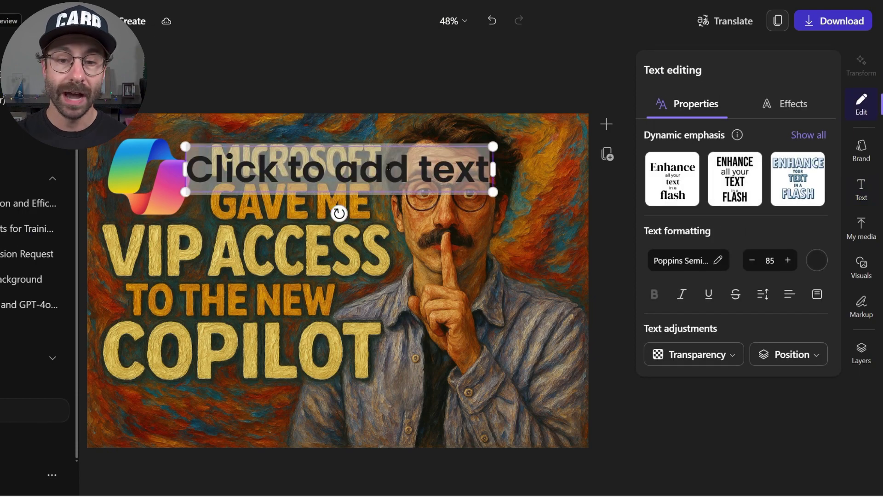
{"action": "left_click_drag", "start_coordinate": [436, 195], "coordinate": [316, 395]}
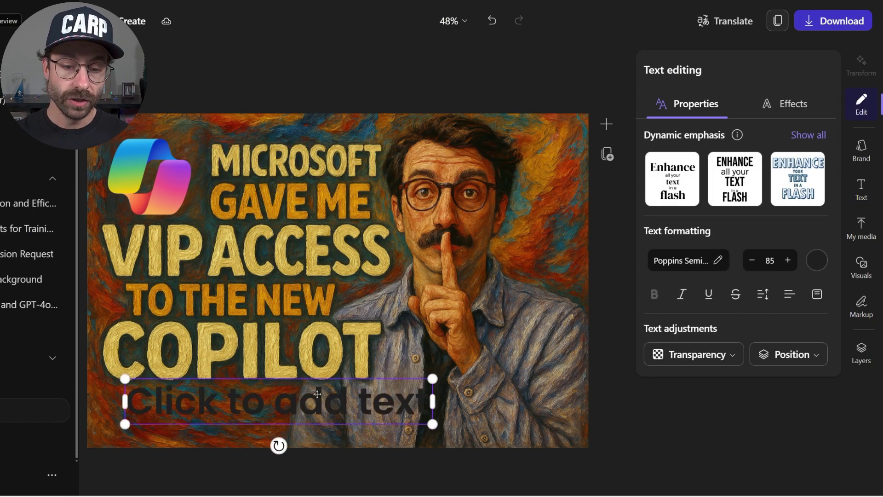
{"action": "type", "text": "Subscrib"}
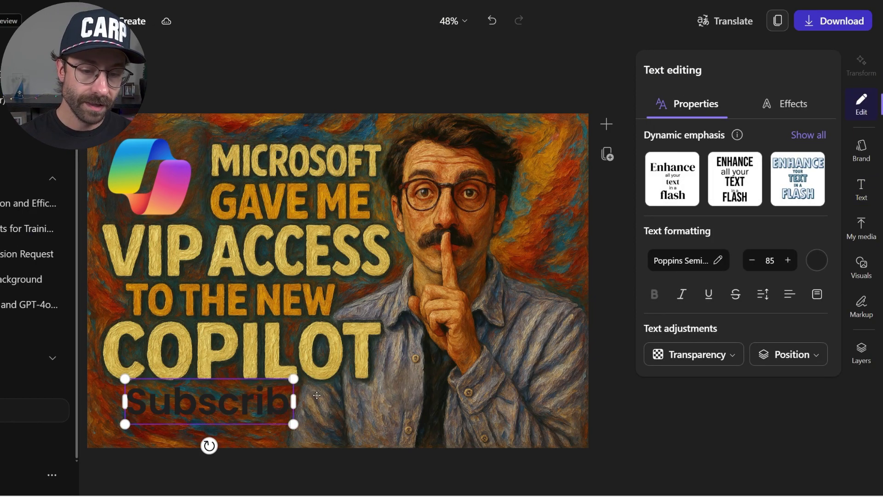
{"action": "type", "text": "e to my channel"}
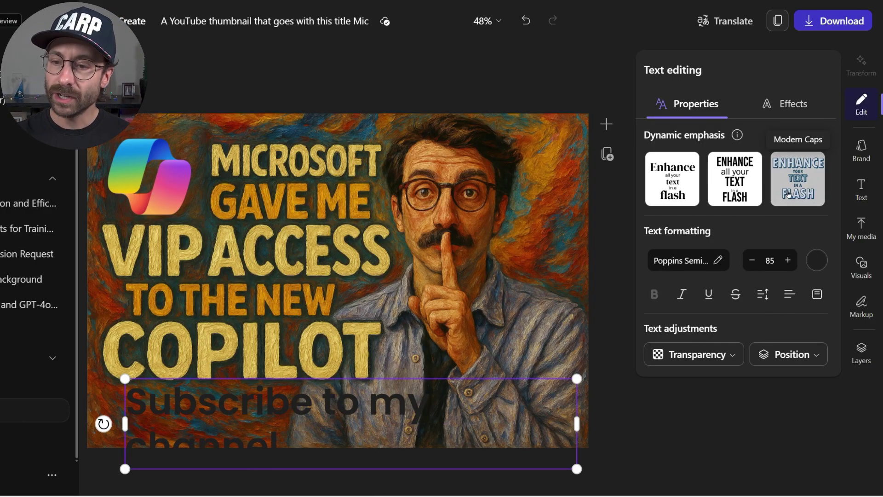
Apply the Modern Caps bold capitals style and shrink the caption into the bottom-right corner.
{"action": "left_click", "coordinate": [798, 178]}
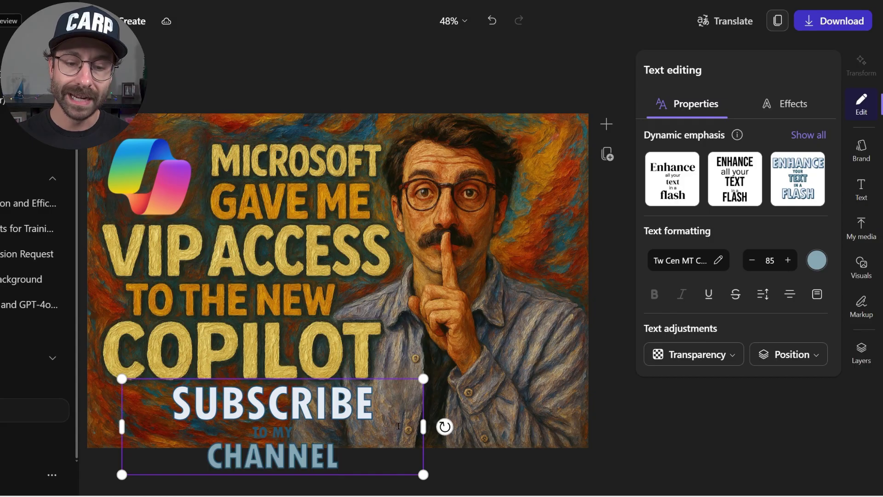
{"action": "left_click_drag", "start_coordinate": [345, 420], "coordinate": [484, 313]}
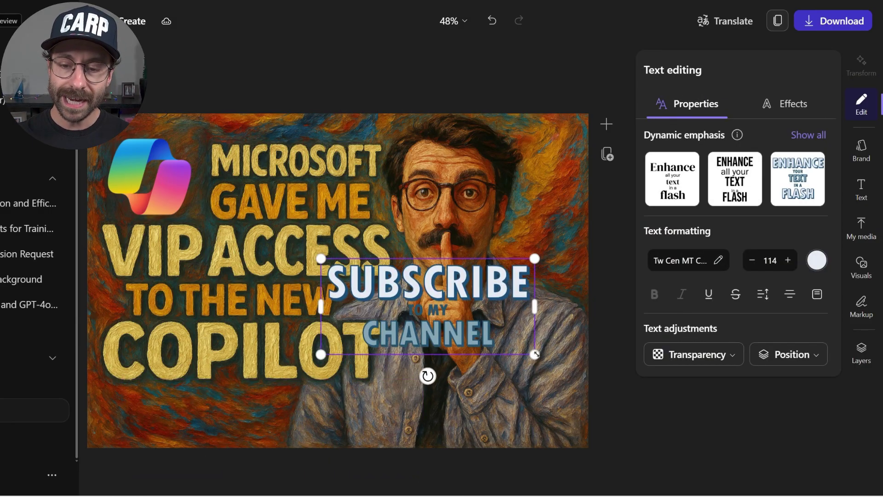
{"action": "left_click_drag", "start_coordinate": [535, 354], "coordinate": [469, 324]}
{"action": "left_click_drag", "start_coordinate": [413, 290], "coordinate": [517, 407]}
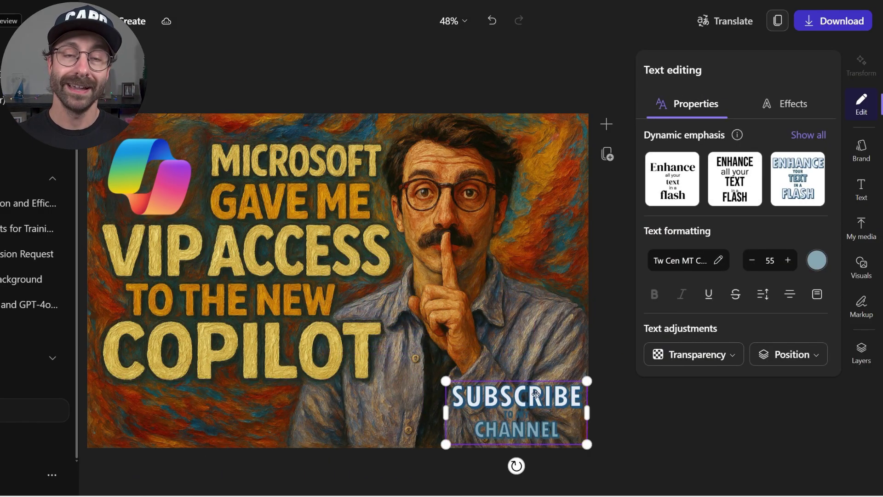